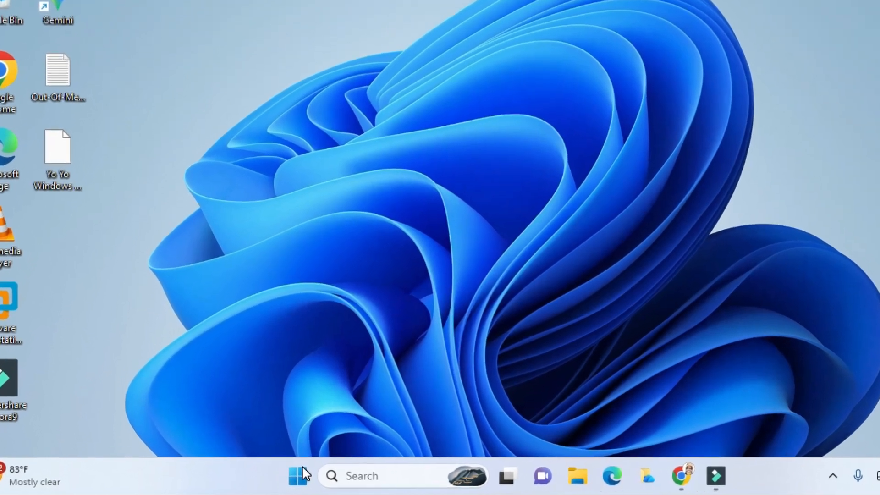
Open the Diagnostics & feedback privacy settings in Windows Settings and turn off sending optional diagnostic data.
{"action": "right_click", "coordinate": [273, 475]}
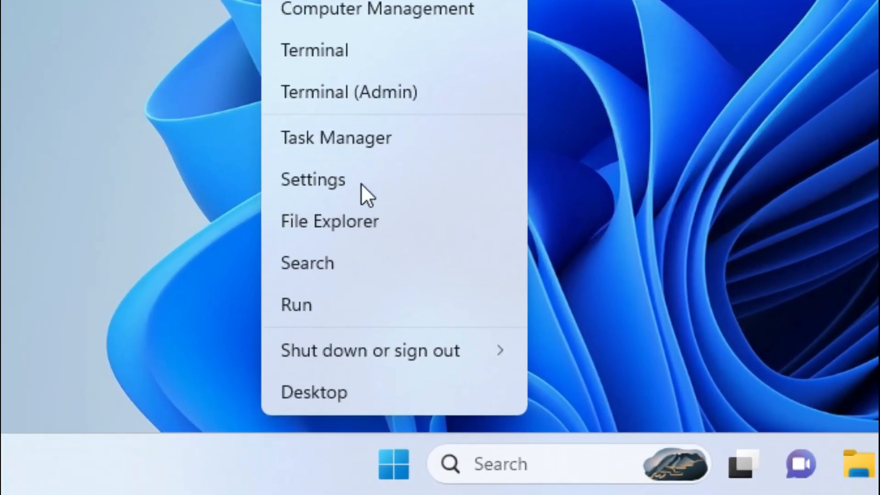
{"action": "left_click", "coordinate": [361, 176]}
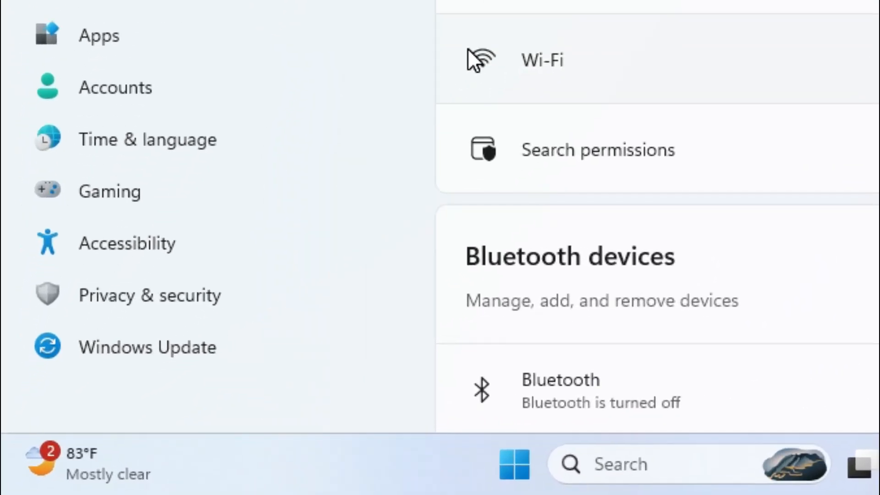
{"action": "left_click", "coordinate": [167, 298]}
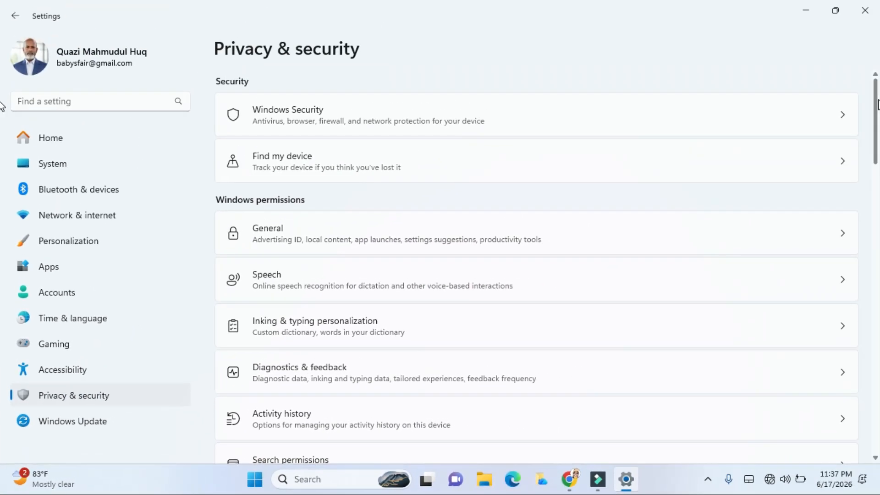
{"action": "scroll", "coordinate": [536, 276], "scroll_direction": "down", "scroll_amount": 3}
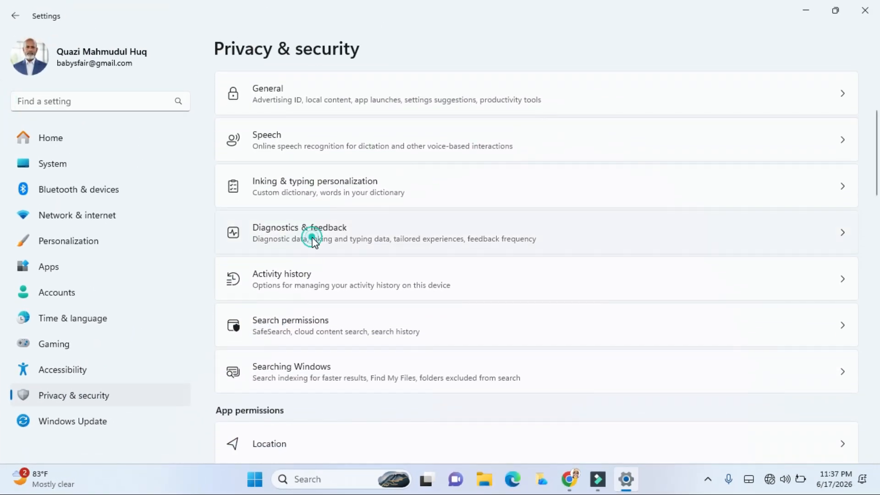
{"action": "left_click", "coordinate": [312, 238]}
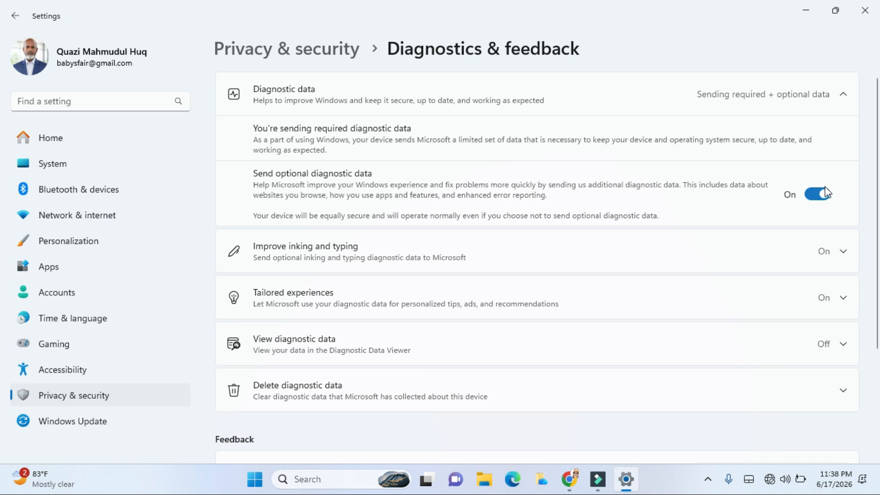
{"action": "left_click", "coordinate": [815, 196]}
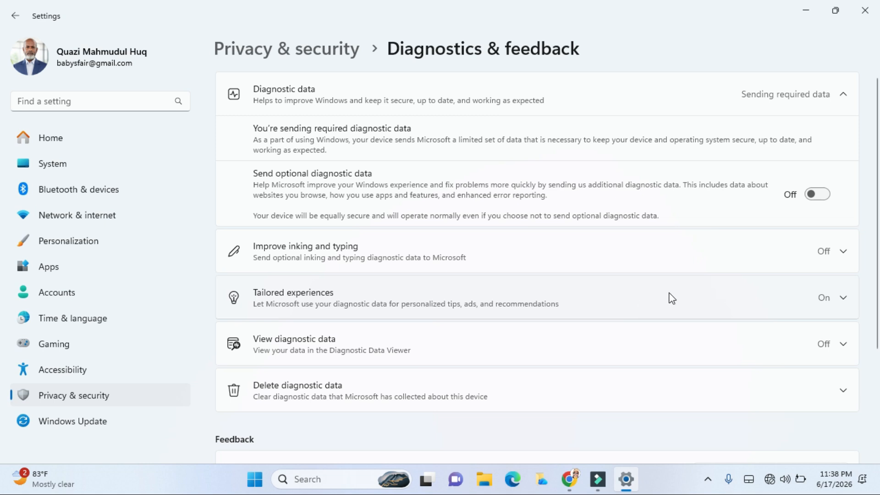
Turn off Tailored experiences so Microsoft cannot use diagnostic data for personalized tips, ads, and recommendations.
{"action": "left_click", "coordinate": [844, 303]}
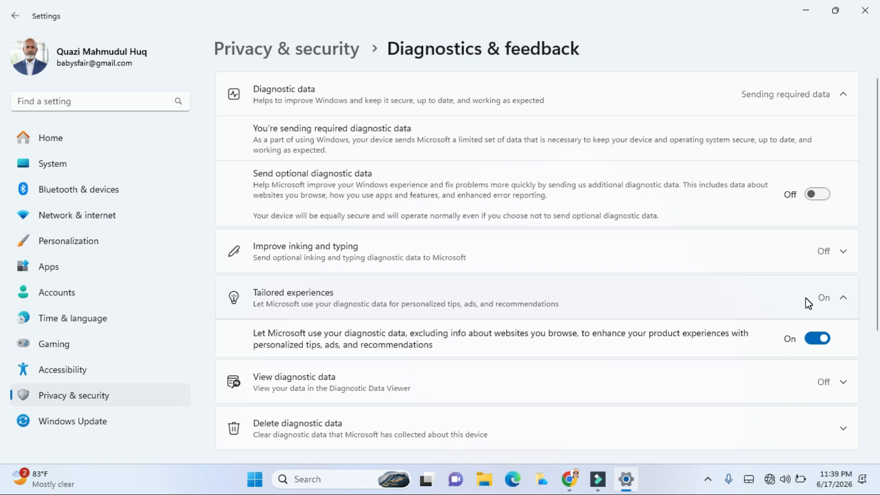
{"action": "left_click", "coordinate": [816, 338]}
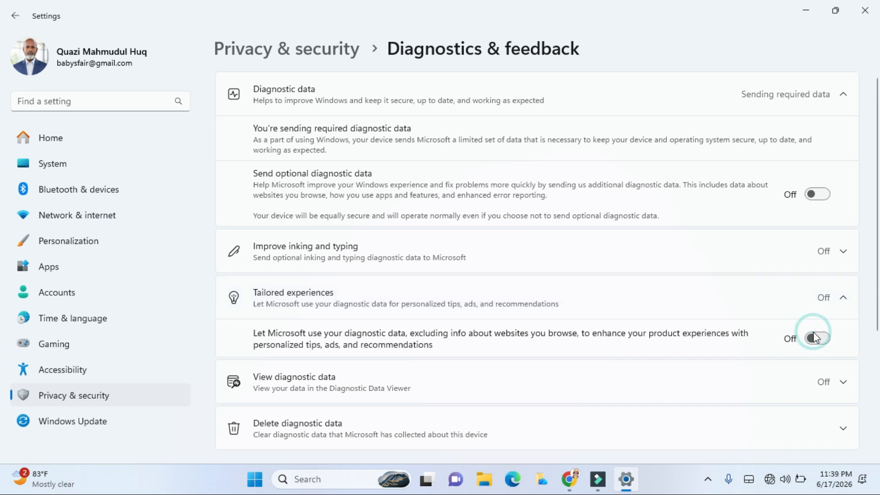
{"action": "left_click", "coordinate": [843, 298]}
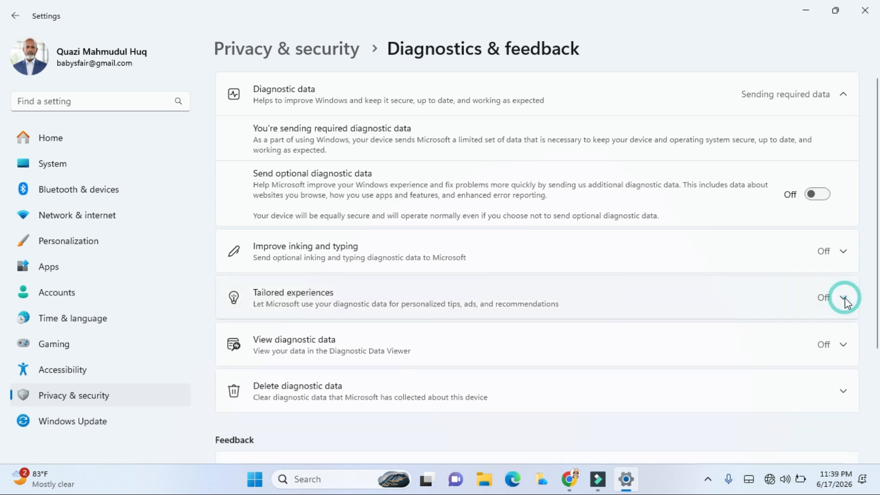
Delete the diagnostic data that Microsoft has collected about this device.
{"action": "scroll", "coordinate": [877, 287], "scroll_direction": "down", "scroll_amount": 1}
{"action": "scroll", "coordinate": [877, 291], "scroll_direction": "down", "scroll_amount": 3}
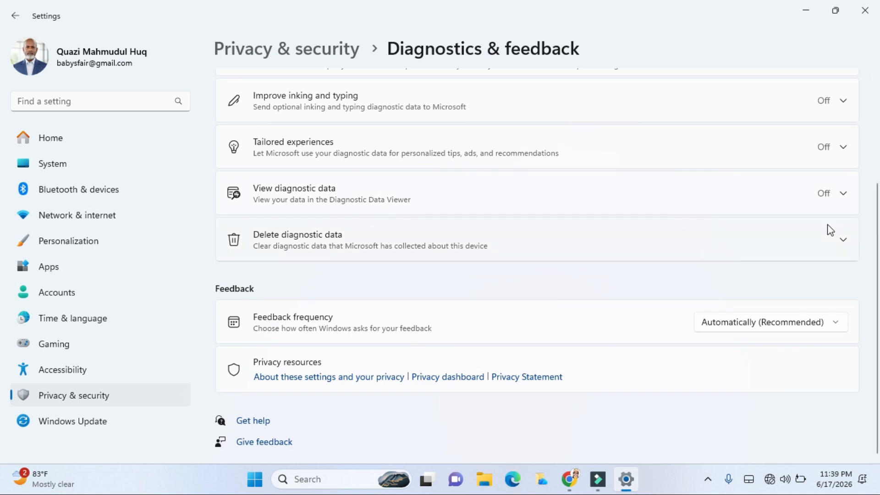
{"action": "left_click", "coordinate": [846, 248]}
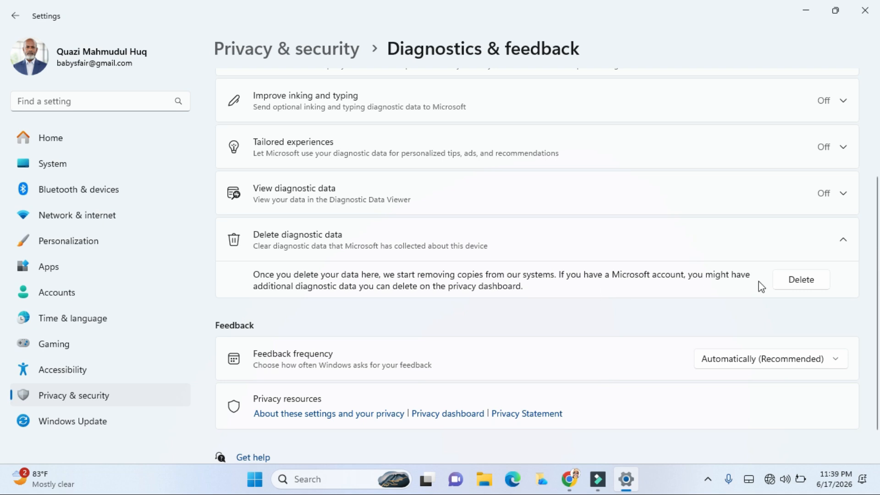
{"action": "left_click", "coordinate": [798, 281]}
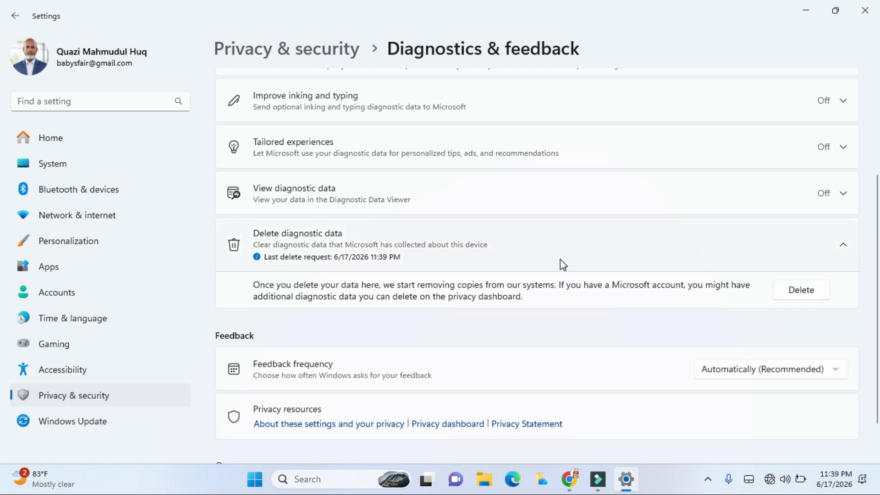
Turn off all General privacy options: advertising ID, language list access, app launch tracking, suggested content, and Settings notifications.
{"action": "left_click", "coordinate": [81, 397]}
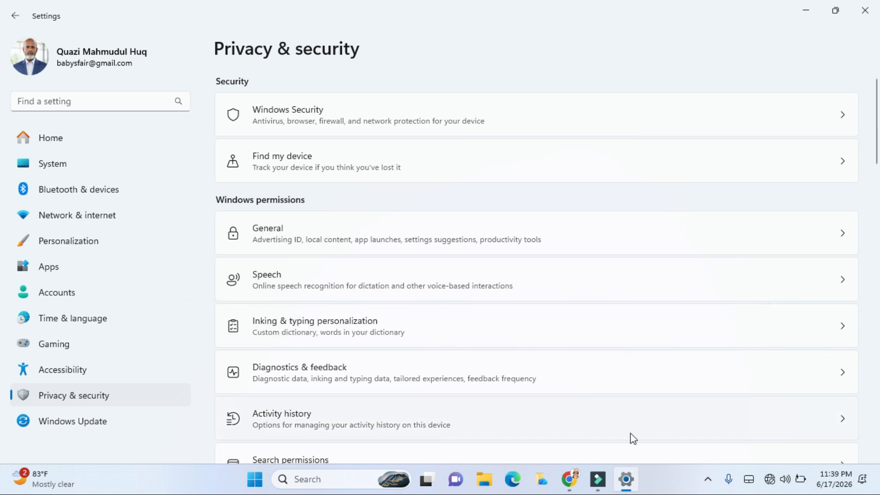
{"action": "left_click", "coordinate": [284, 237]}
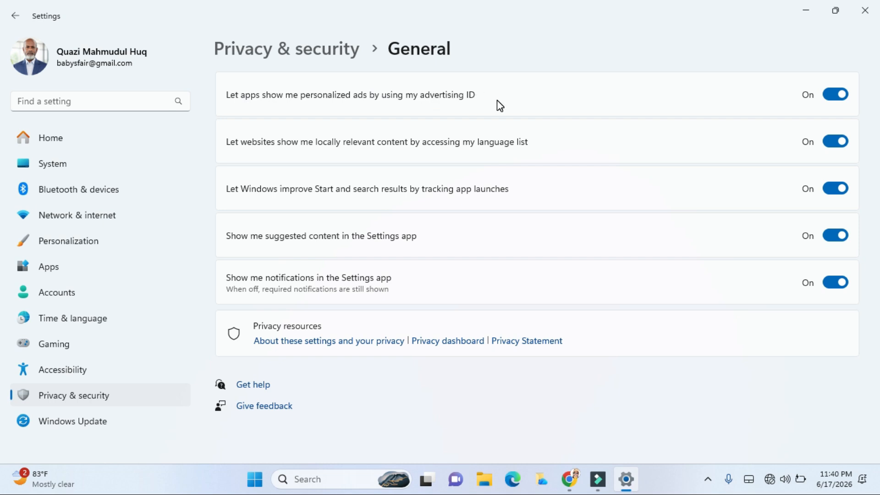
{"action": "left_click", "coordinate": [841, 95]}
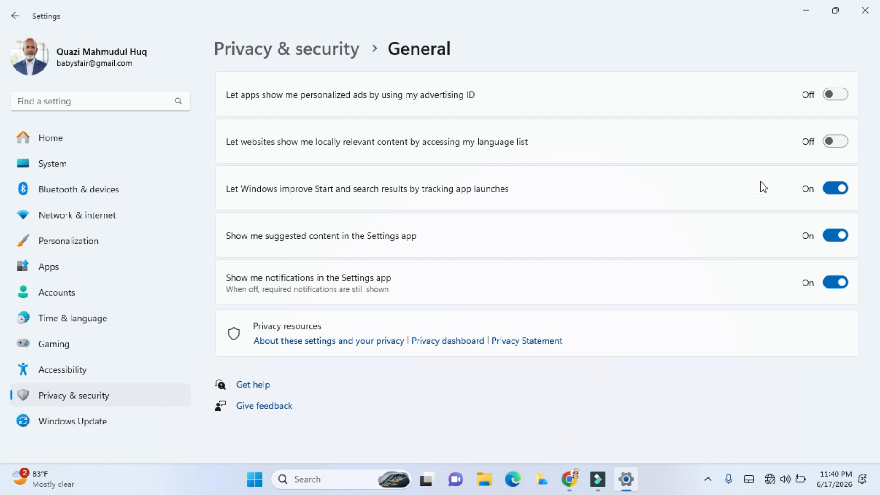
{"action": "left_click", "coordinate": [836, 188]}
{"action": "left_click", "coordinate": [834, 235]}
{"action": "left_click", "coordinate": [834, 283]}
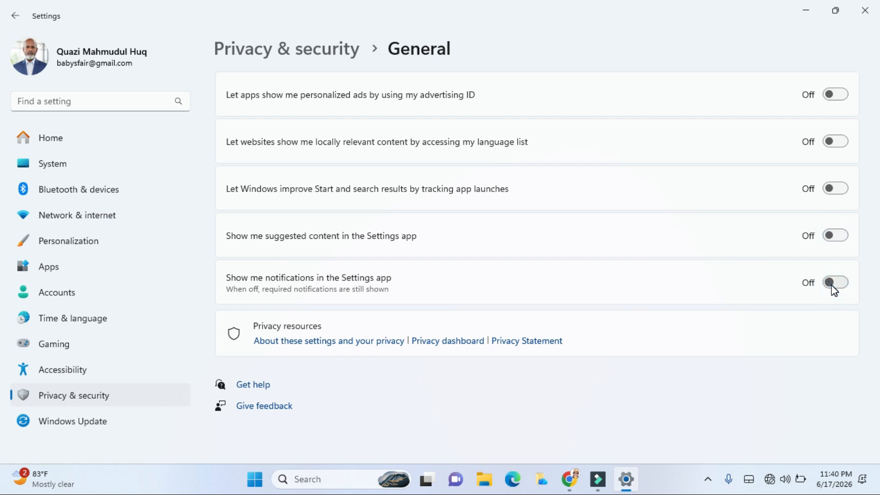
Turn off storing activity history on this device and clear the account's activity history.
{"action": "left_click", "coordinate": [298, 48]}
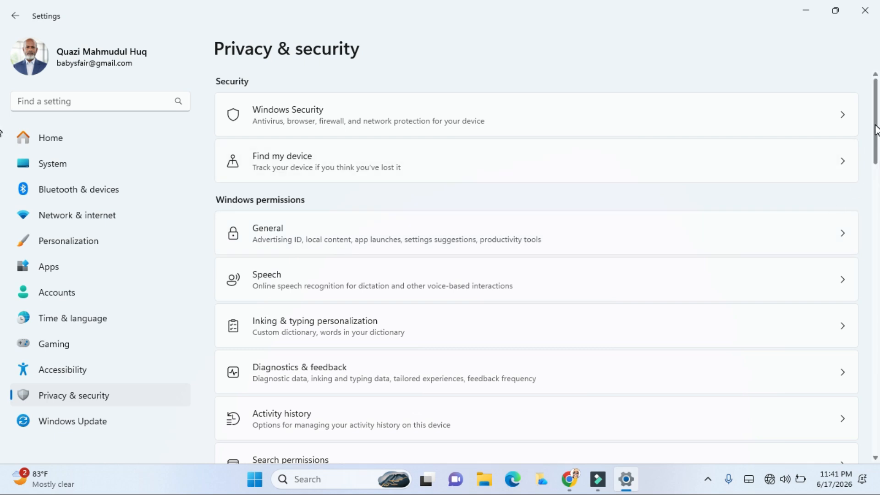
{"action": "scroll", "coordinate": [876, 130], "scroll_direction": "down", "scroll_amount": 5}
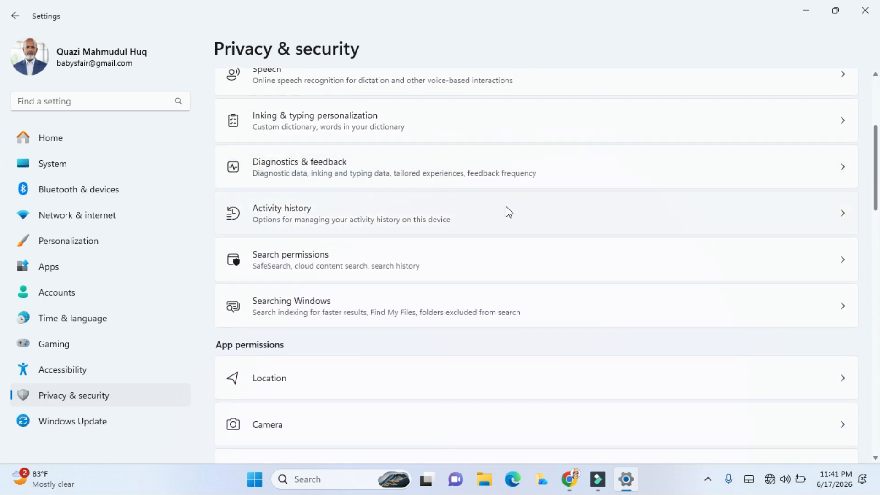
{"action": "left_click", "coordinate": [310, 215]}
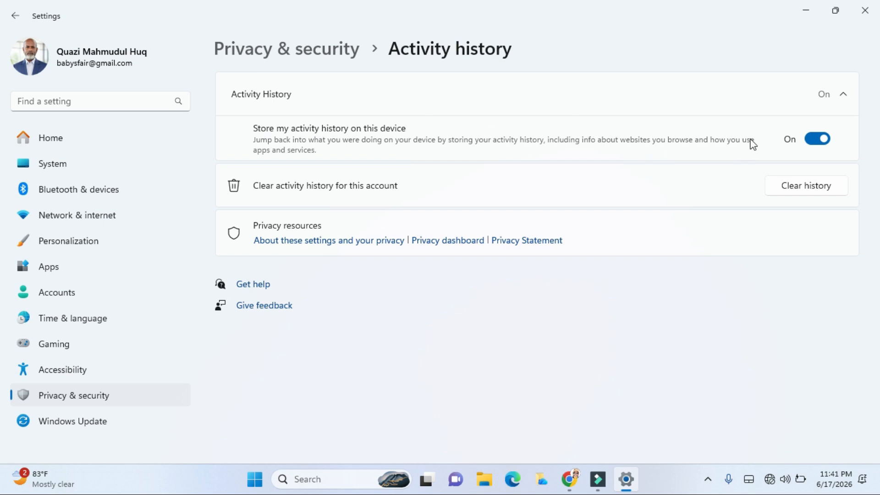
{"action": "left_click", "coordinate": [818, 138]}
{"action": "left_click", "coordinate": [805, 186]}
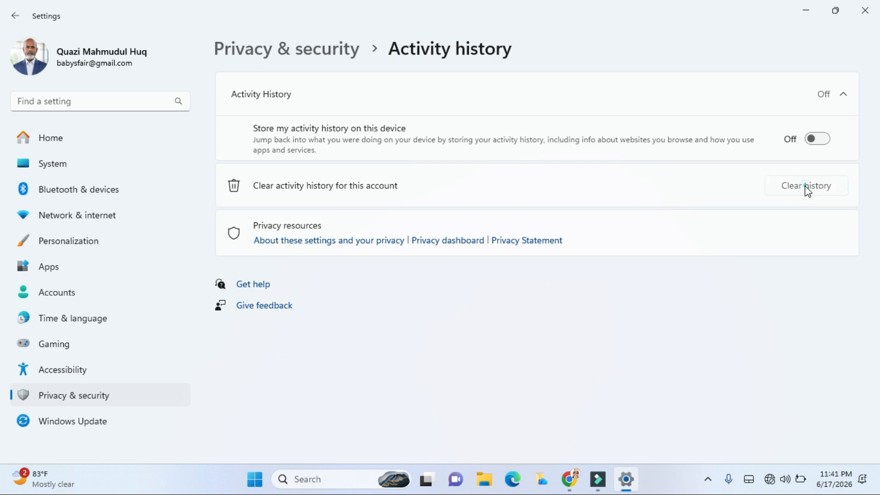
{"action": "left_click", "coordinate": [371, 281]}
Turn off the custom inking and typing dictionary in the Inking & typing personalization settings.
{"action": "left_click", "coordinate": [315, 46]}
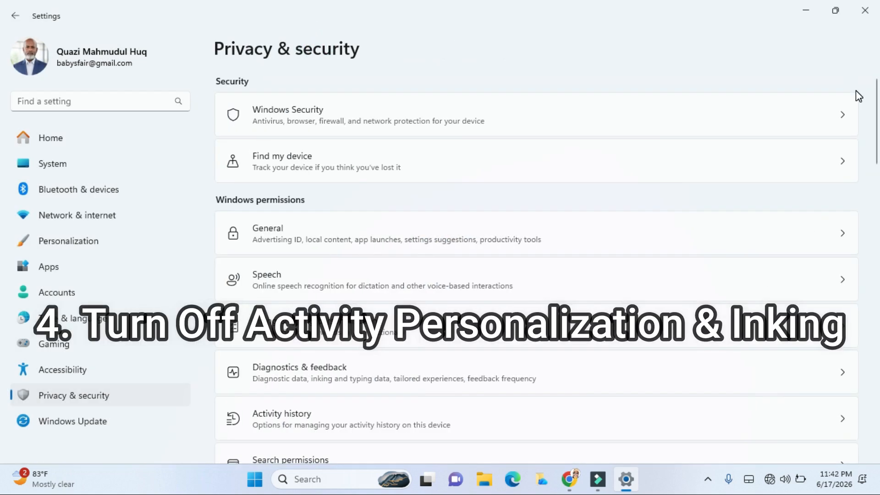
{"action": "scroll", "coordinate": [2, 112], "scroll_direction": "down", "scroll_amount": 2}
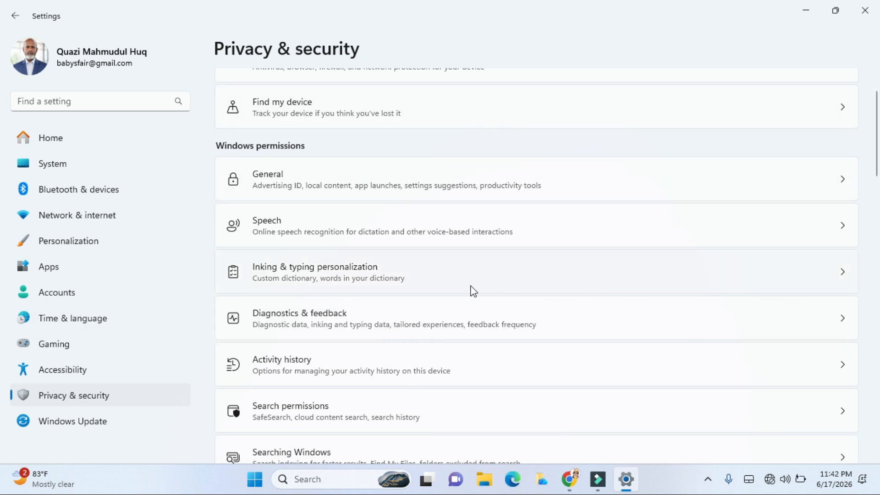
{"action": "left_click", "coordinate": [313, 271]}
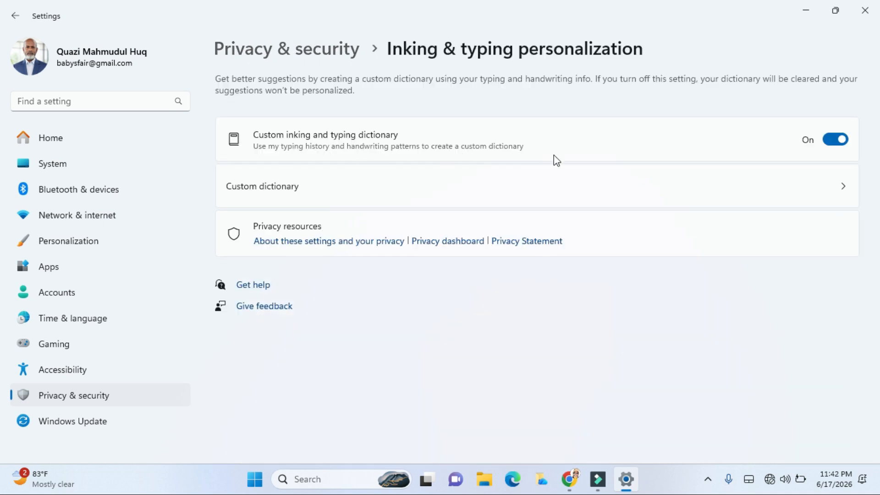
{"action": "left_click", "coordinate": [836, 140]}
Turn off Location services in the Location app permission settings and return to the Privacy & security overview.
{"action": "left_click", "coordinate": [338, 59]}
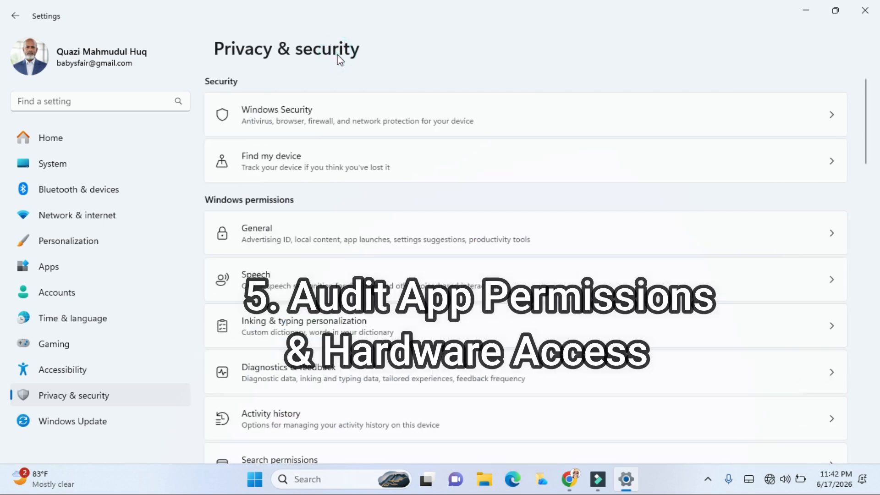
{"action": "left_click_drag", "start_coordinate": [879, 137], "coordinate": [879, 207]}
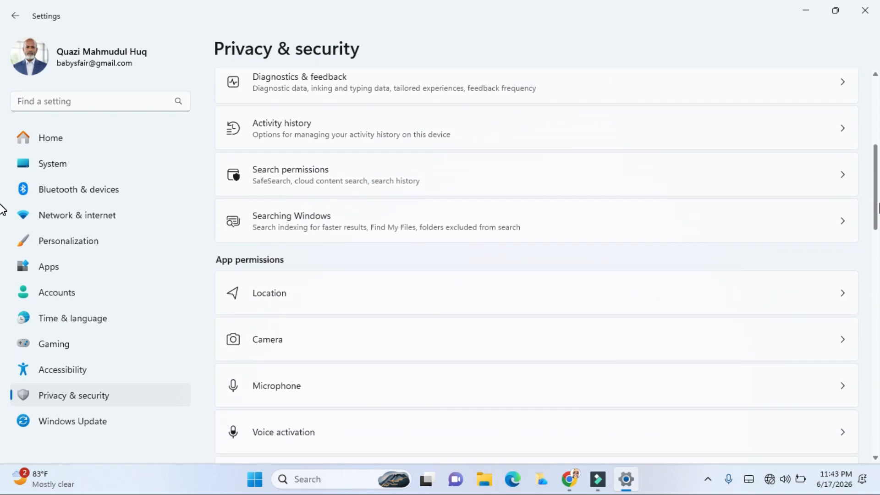
{"action": "left_click", "coordinate": [300, 297]}
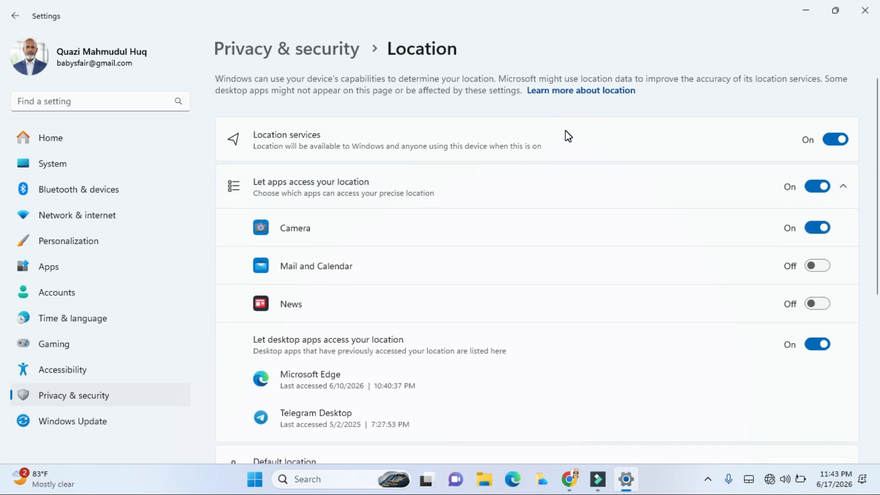
{"action": "left_click", "coordinate": [837, 144]}
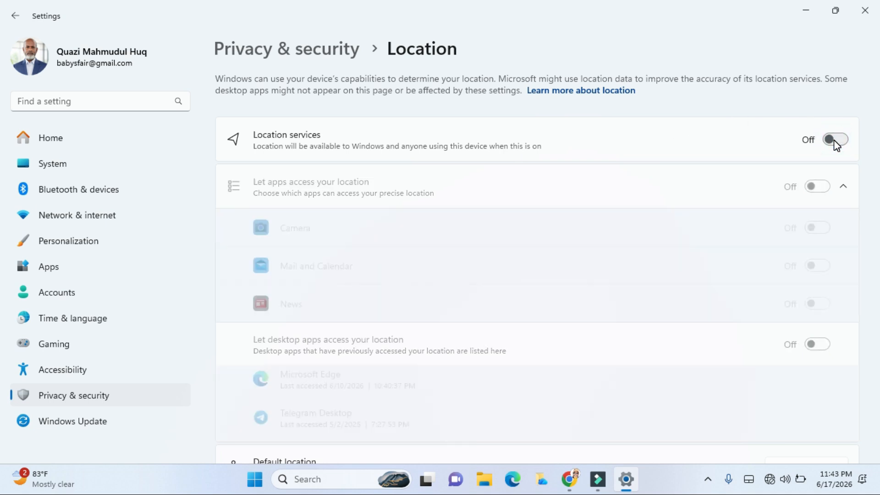
{"action": "left_click", "coordinate": [331, 51]}
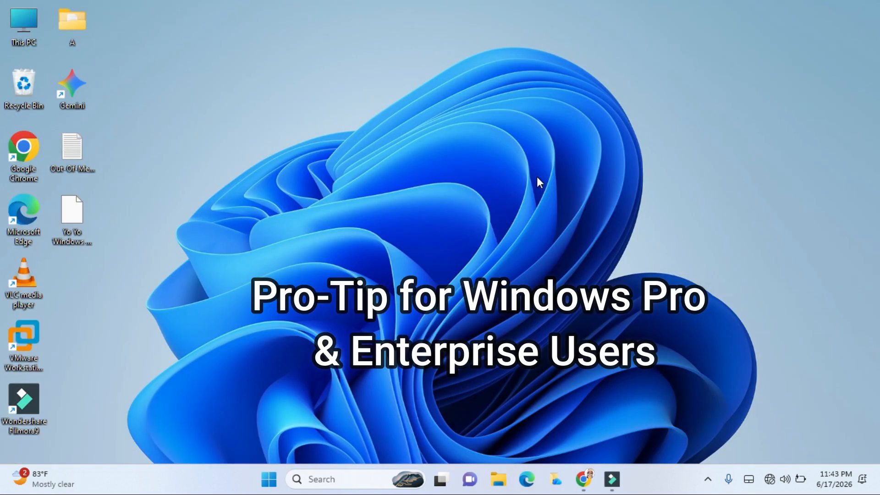
Search Windows for gpedit, open the Local Group Policy Editor, and widen its policy tree.
{"action": "left_click", "coordinate": [323, 479]}
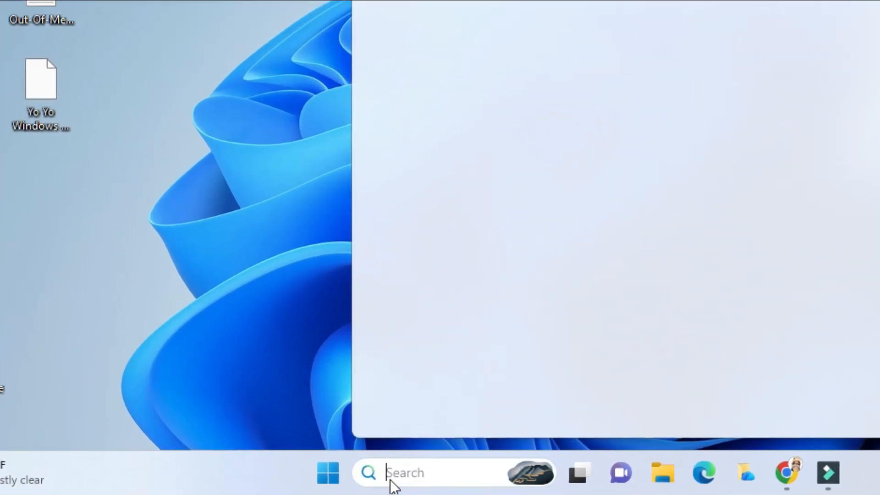
{"action": "type", "text": "gpedit"}
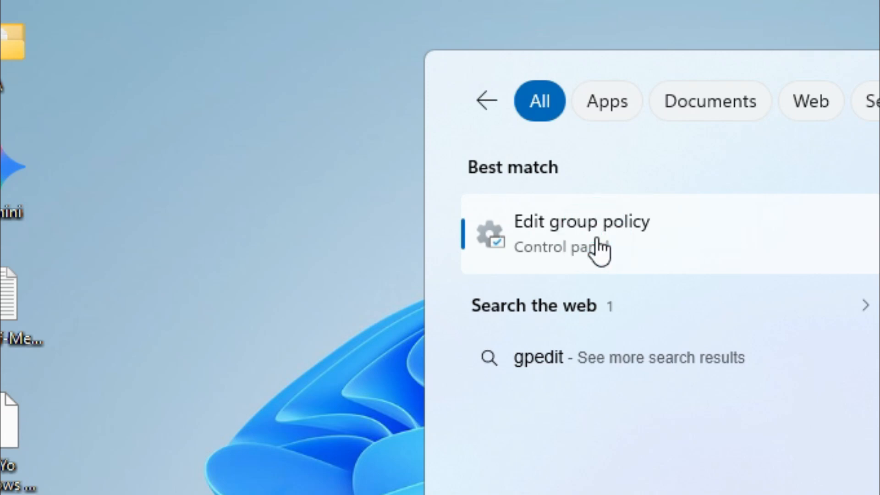
{"action": "left_click", "coordinate": [598, 250]}
{"action": "left_click_drag", "start_coordinate": [242, 228], "coordinate": [288, 230]}
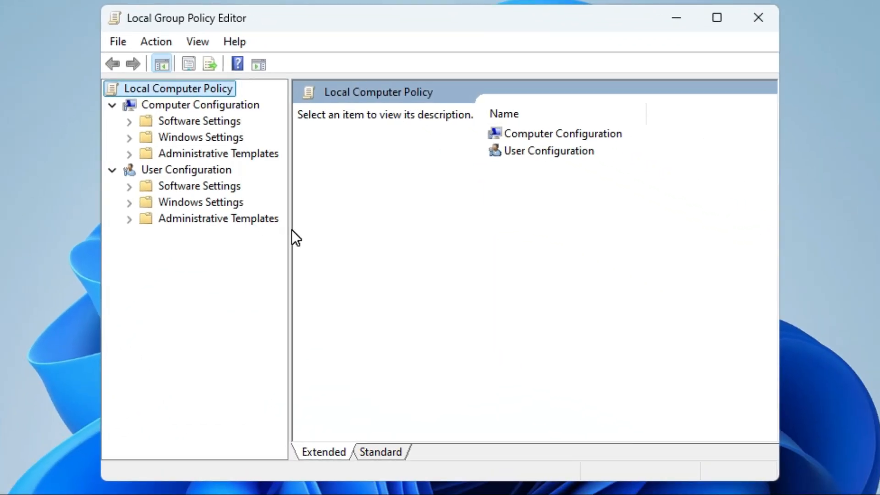
Expand Windows Components under Computer Configuration > Administrative Templates and widen the policy tree to show its folder names.
{"action": "left_click", "coordinate": [210, 106]}
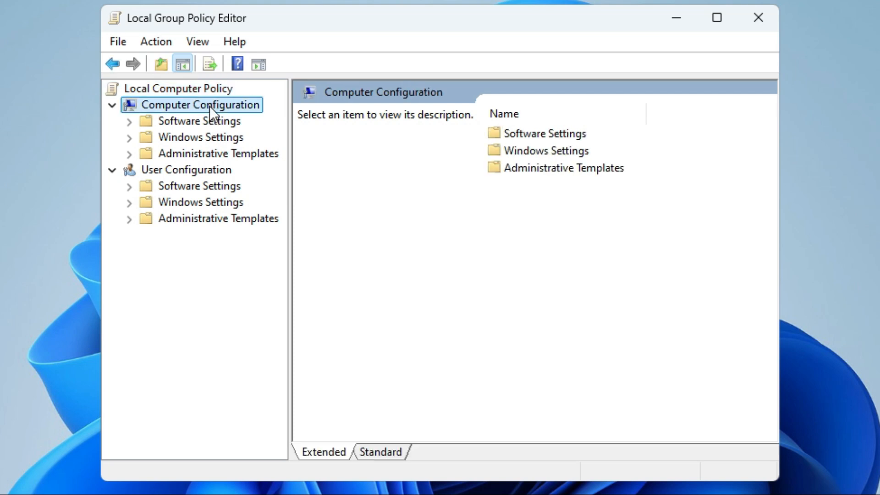
{"action": "left_click", "coordinate": [193, 154]}
{"action": "left_click", "coordinate": [129, 154]}
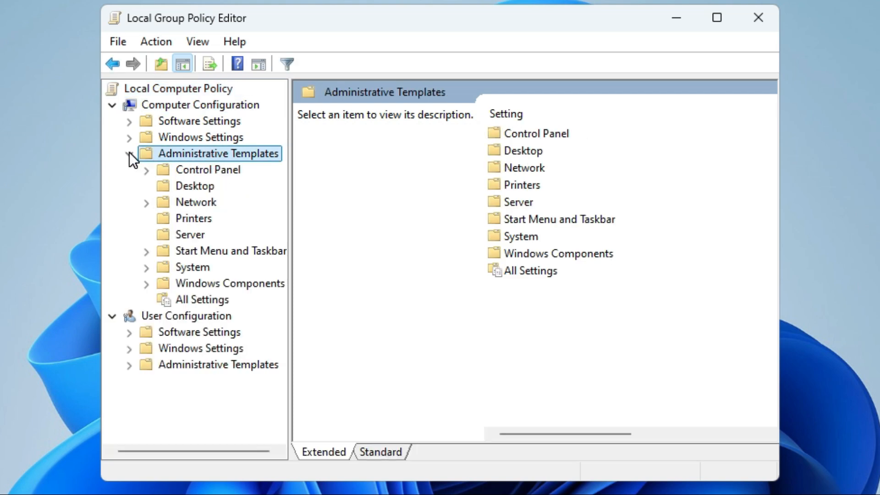
{"action": "left_click", "coordinate": [241, 284]}
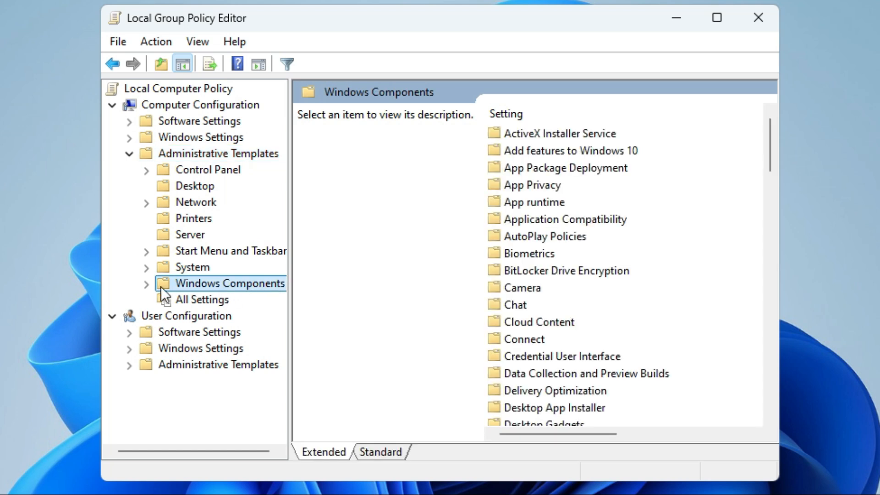
{"action": "left_click", "coordinate": [147, 285]}
{"action": "scroll", "coordinate": [282, 198], "scroll_direction": "down", "scroll_amount": 5}
{"action": "left_click_drag", "start_coordinate": [290, 192], "coordinate": [342, 191]}
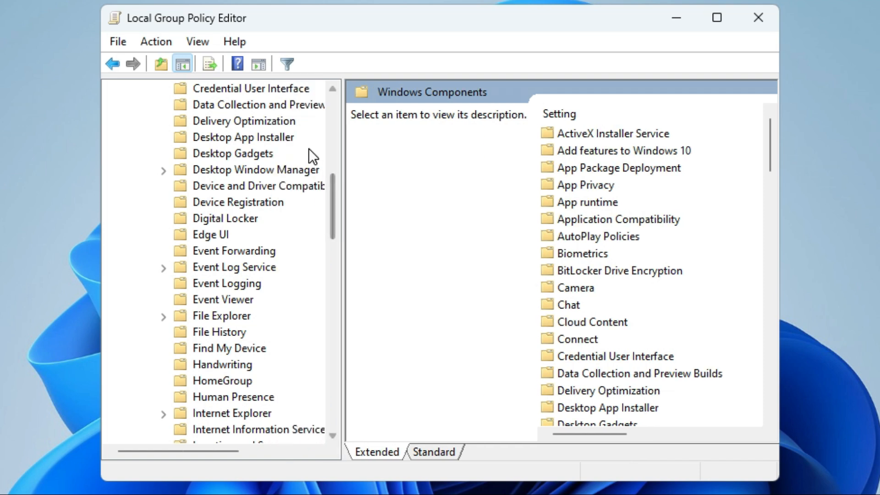
Open the Allow Diagnostic Data policy from the Data Collection and Preview Builds folder for editing.
{"action": "left_click", "coordinate": [285, 106]}
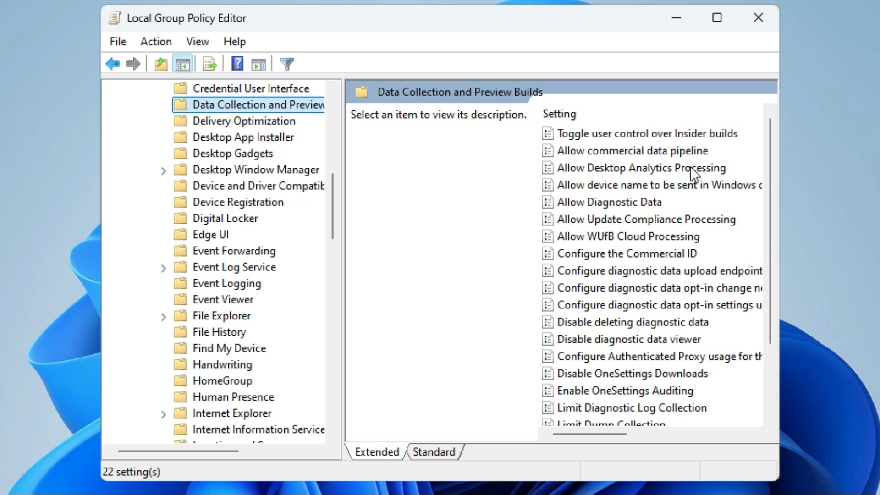
{"action": "left_click", "coordinate": [641, 201]}
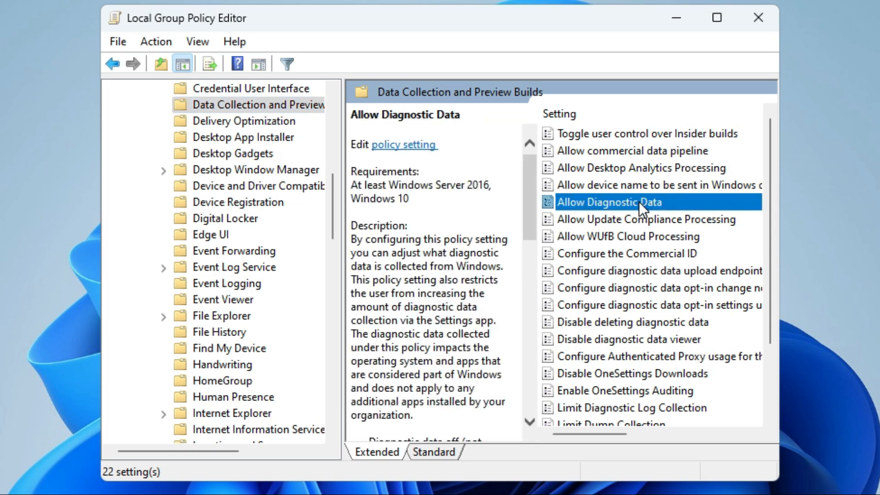
{"action": "double_click", "coordinate": [640, 201]}
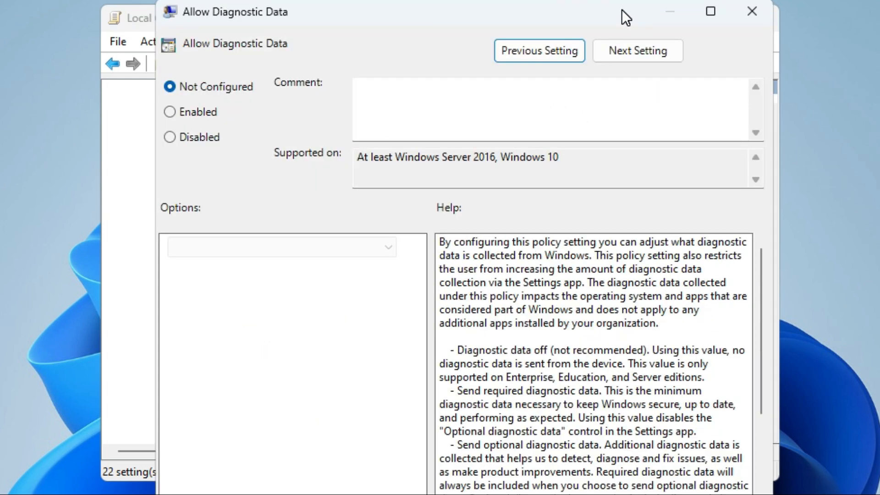
Enable the Allow Diagnostic Data policy with the option Diagnostic data off (not recommended), save it, and close the Local Group Policy Editor.
{"action": "left_click", "coordinate": [177, 85]}
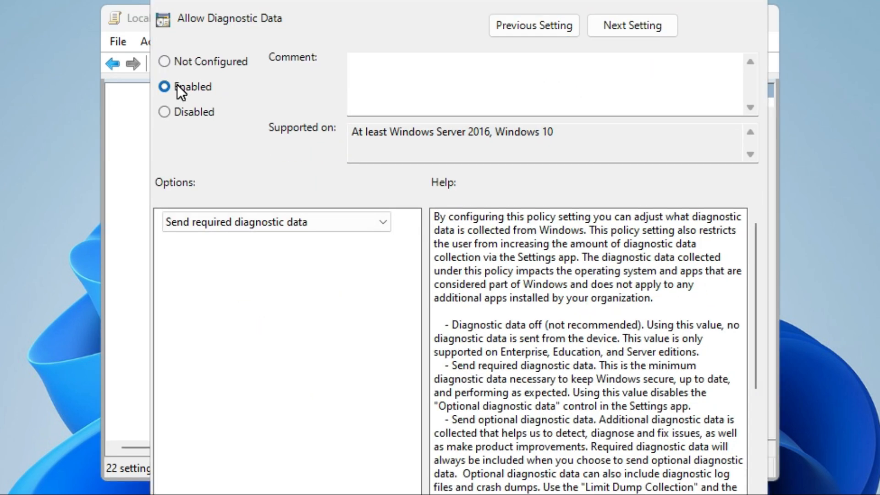
{"action": "left_click", "coordinate": [304, 221]}
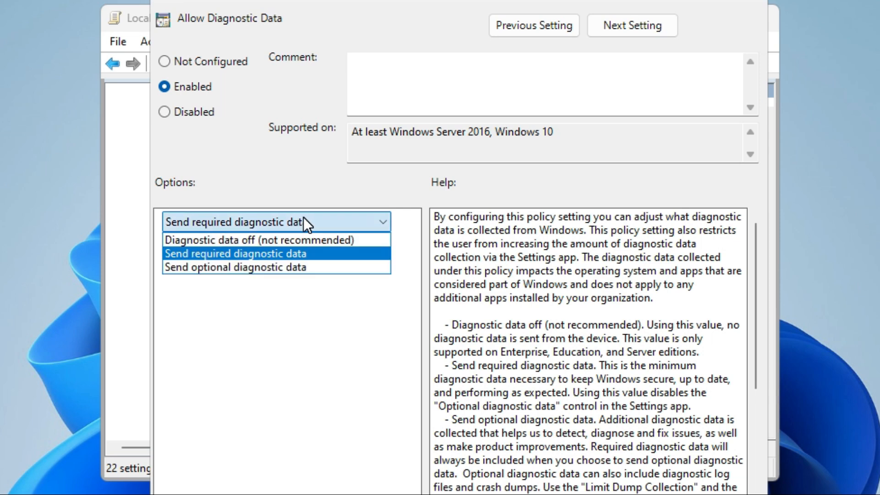
{"action": "left_click", "coordinate": [263, 236]}
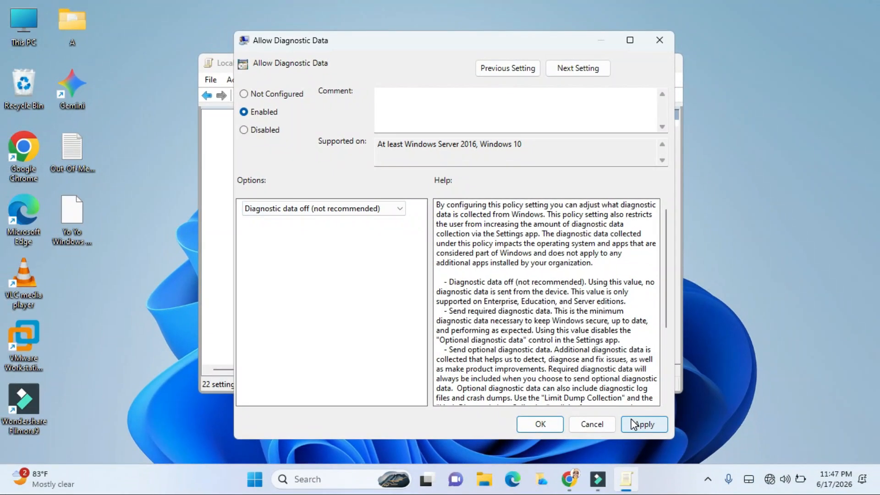
{"action": "left_click", "coordinate": [655, 437]}
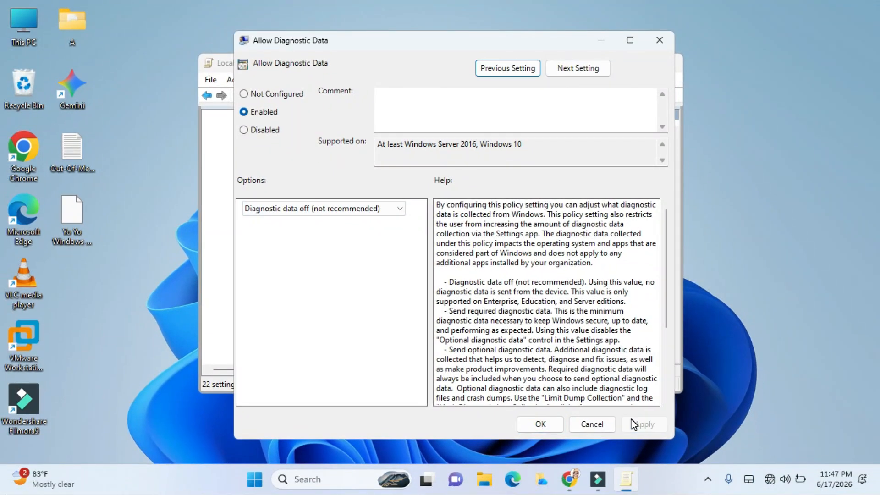
{"action": "left_click", "coordinate": [537, 424]}
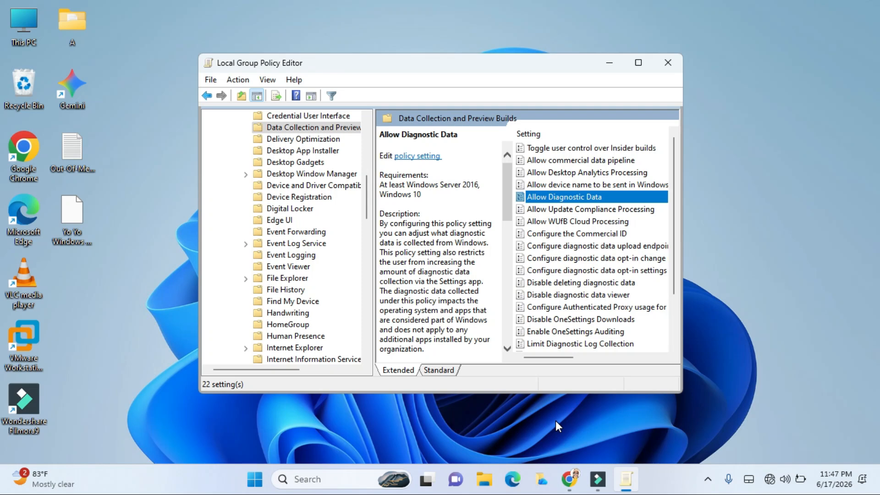
{"action": "left_click", "coordinate": [668, 63]}
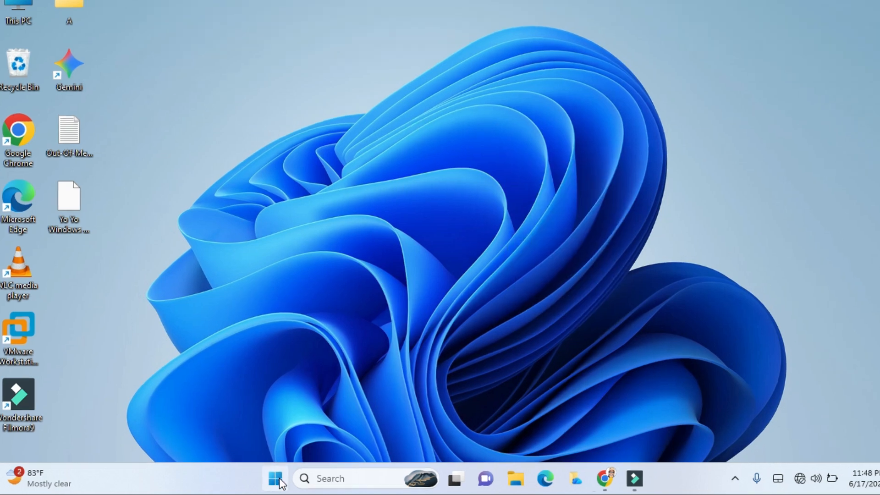
Force a Group Policy update by executing gpupdate /force from the Windows Run dialog.
{"action": "right_click", "coordinate": [272, 479]}
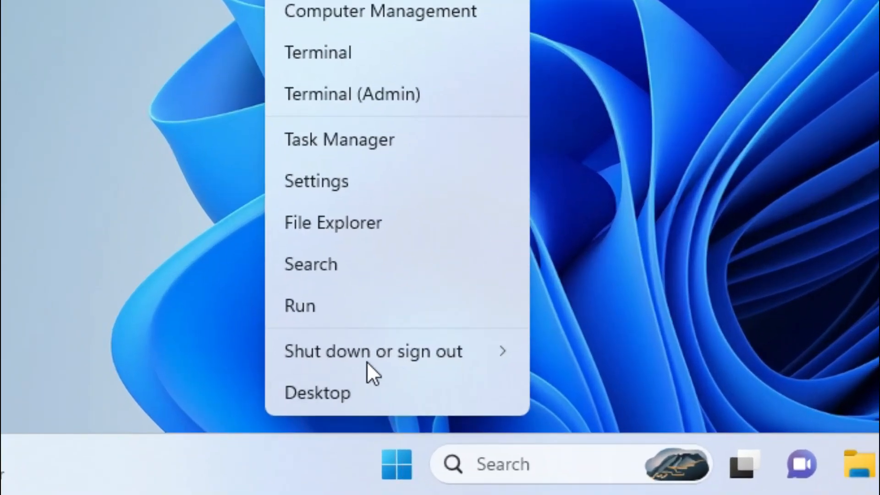
{"action": "left_click", "coordinate": [359, 311]}
{"action": "type", "text": "gpupdate "}
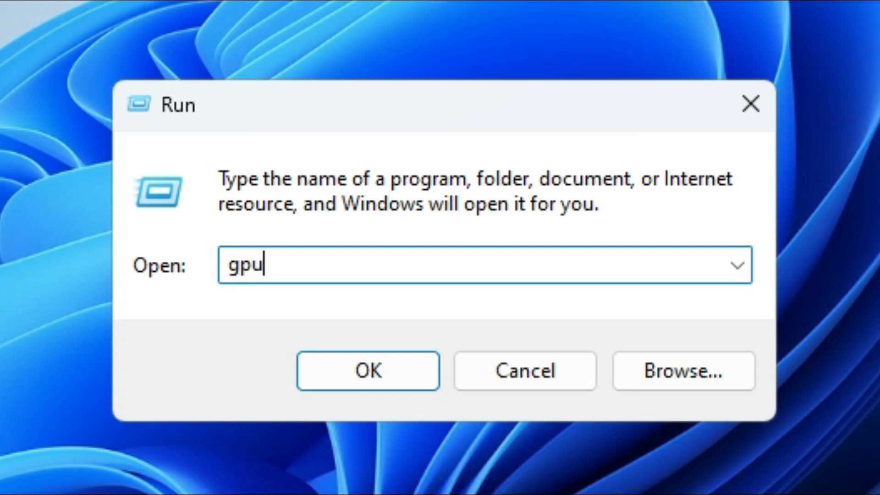
{"action": "type", "text": "/force"}
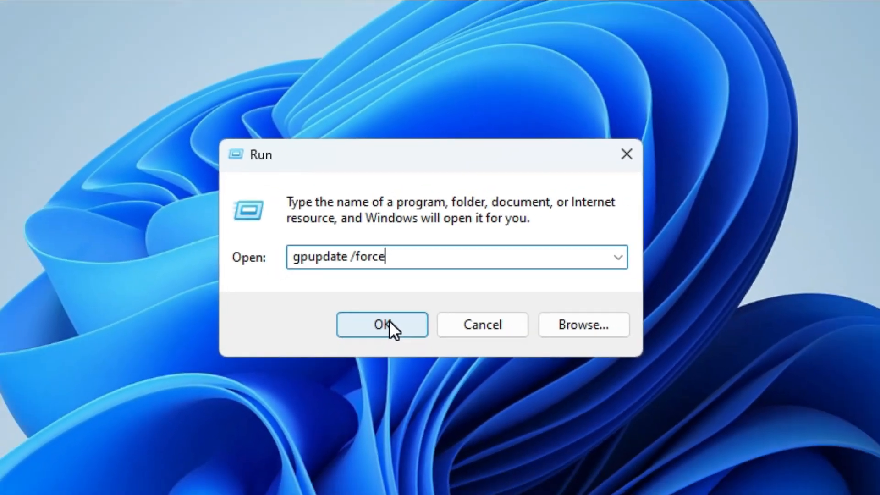
{"action": "left_click", "coordinate": [376, 372]}
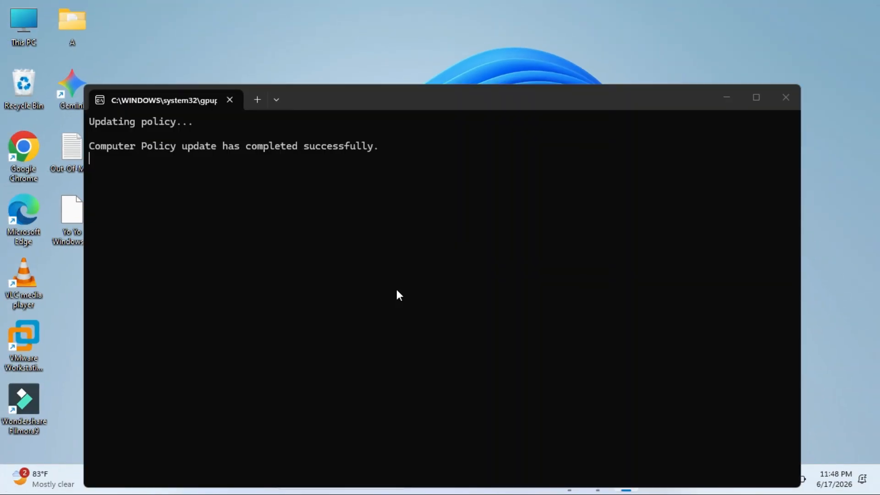